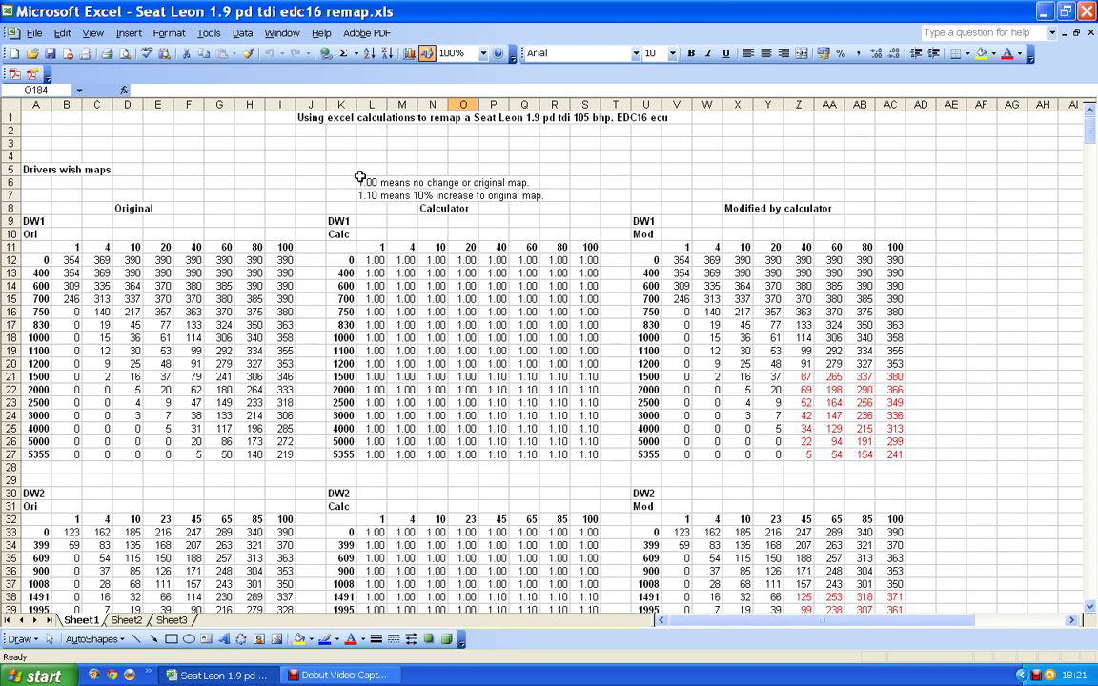
Examine the original, calculator and modified drivers wish maps from DW1 through DW9 on Sheet1.
scroll(357, 178, down, 1)
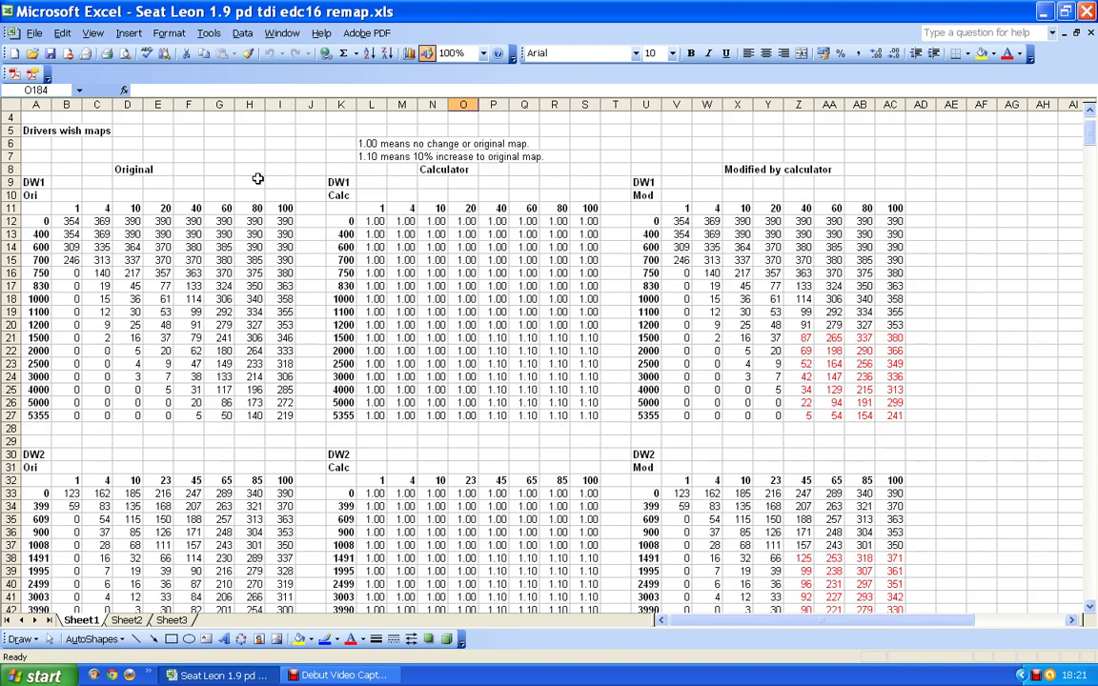
scroll(257, 178, down, 20)
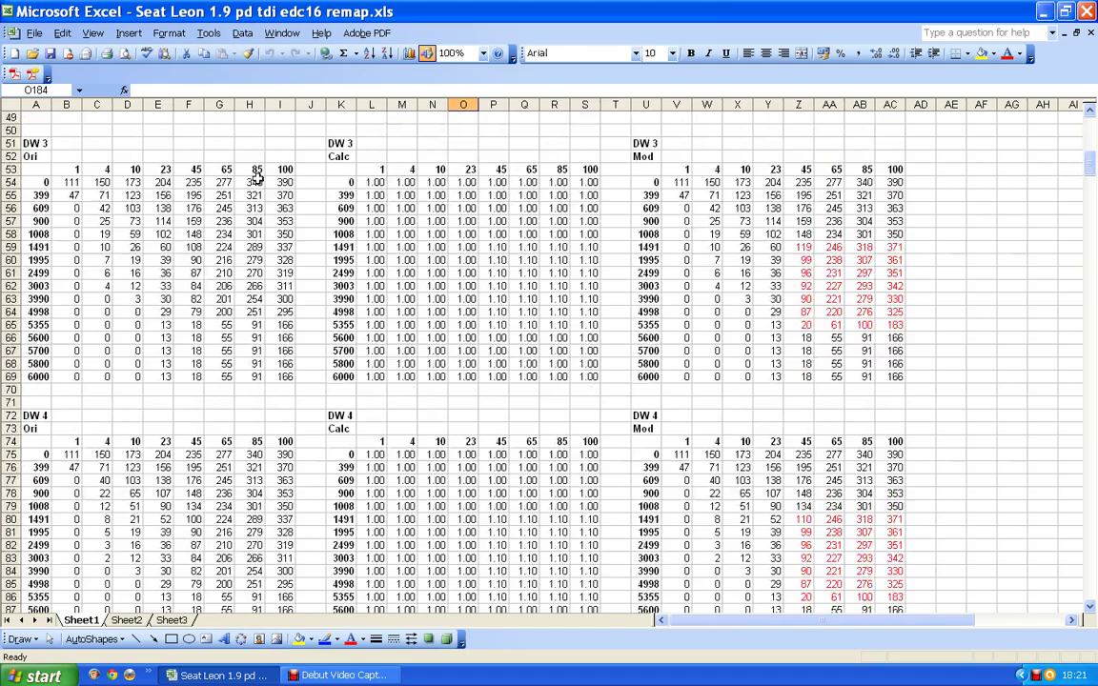
scroll(257, 178, down, 5)
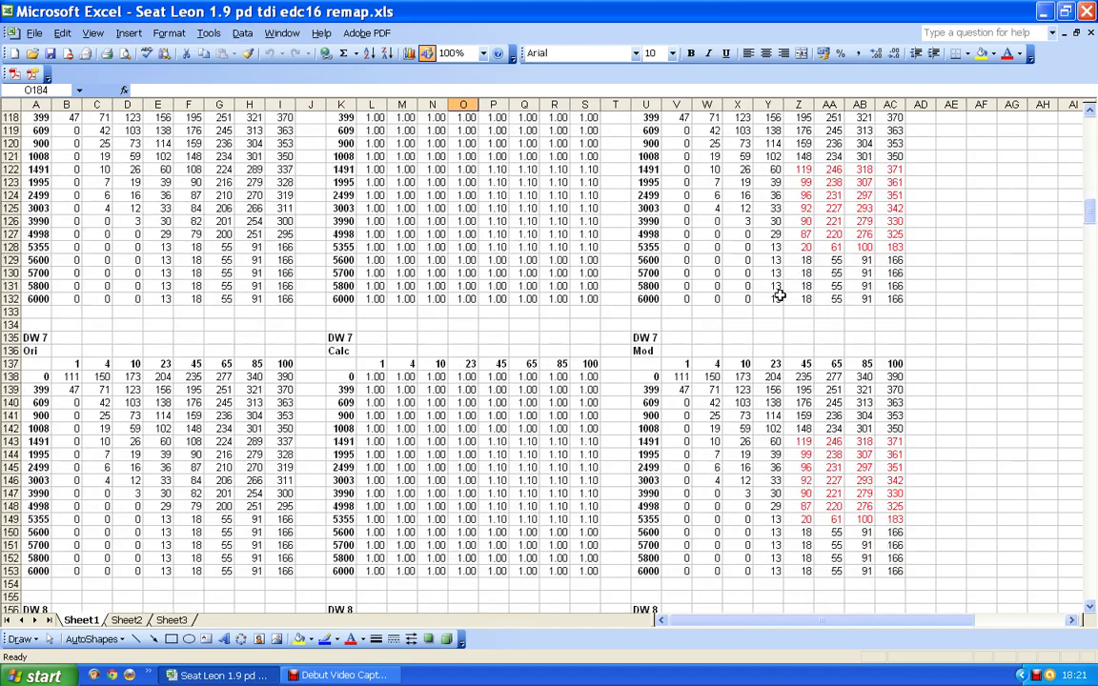
scroll(158, 215, down, 17)
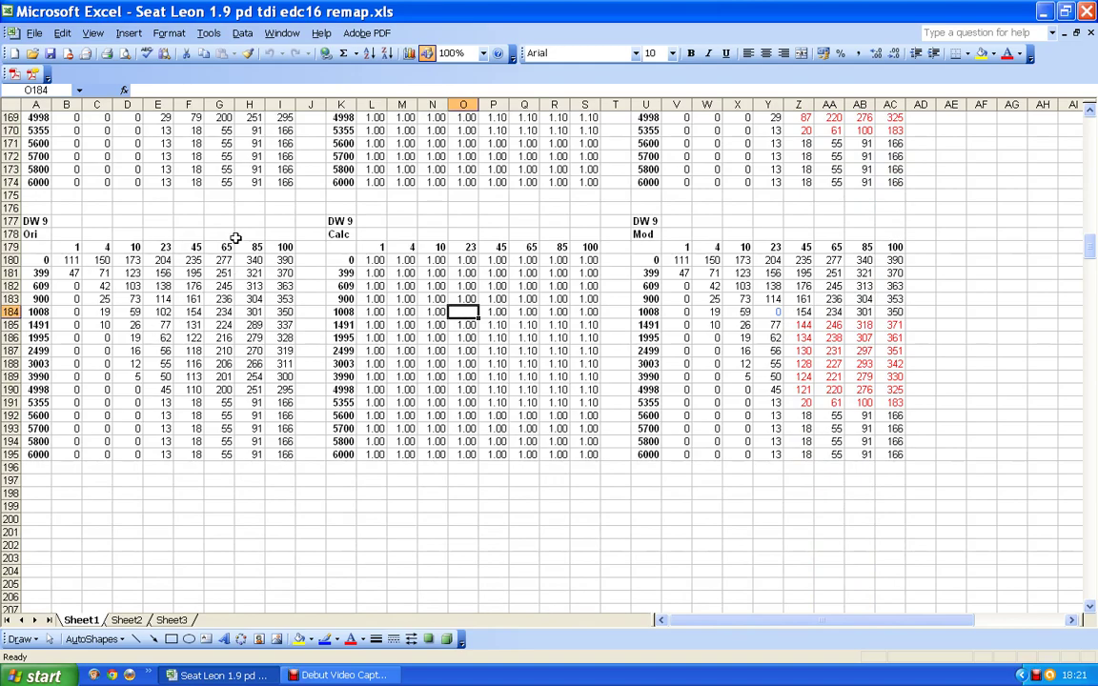
scroll(170, 324, up, 20)
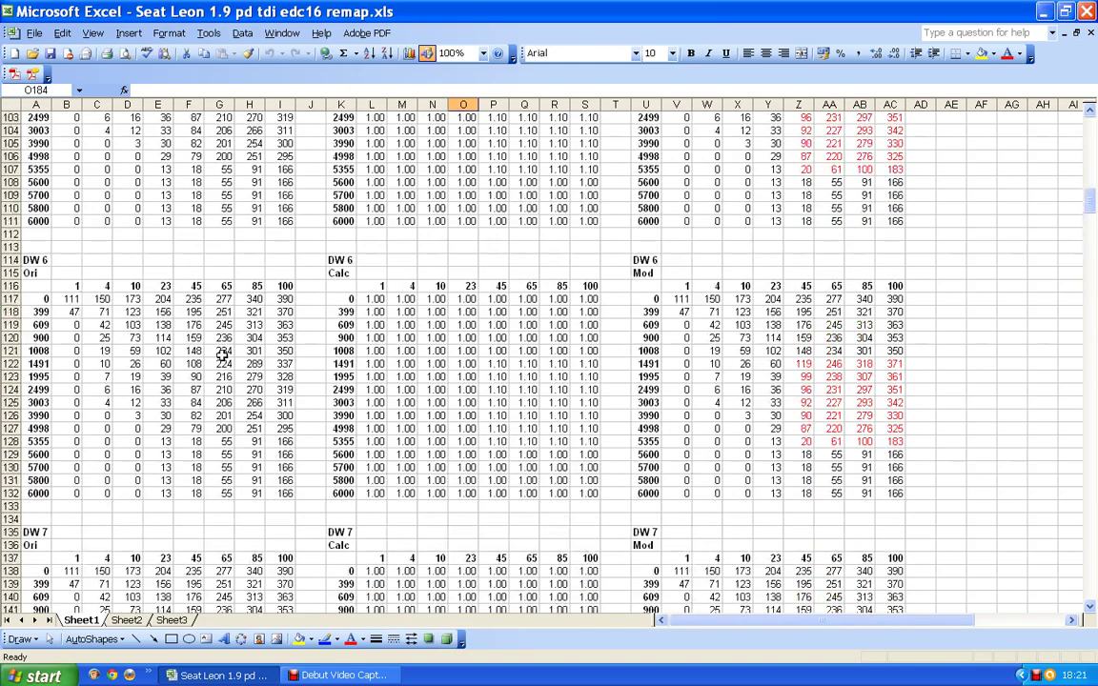
scroll(222, 354, up, 12)
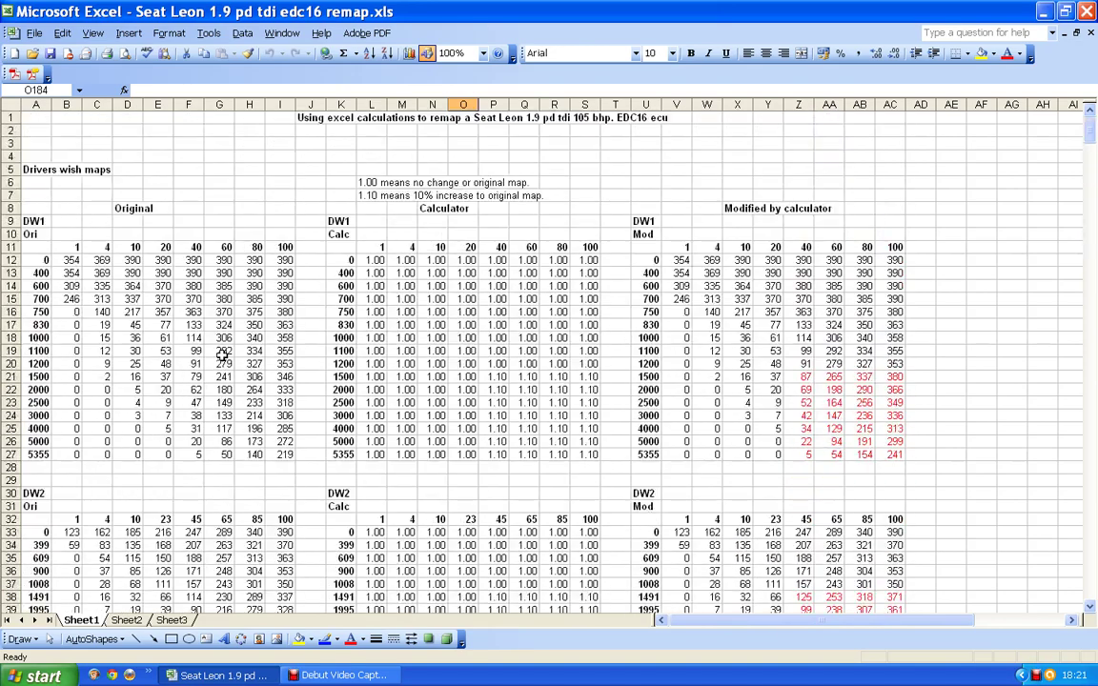
scroll(215, 330, down, 1)
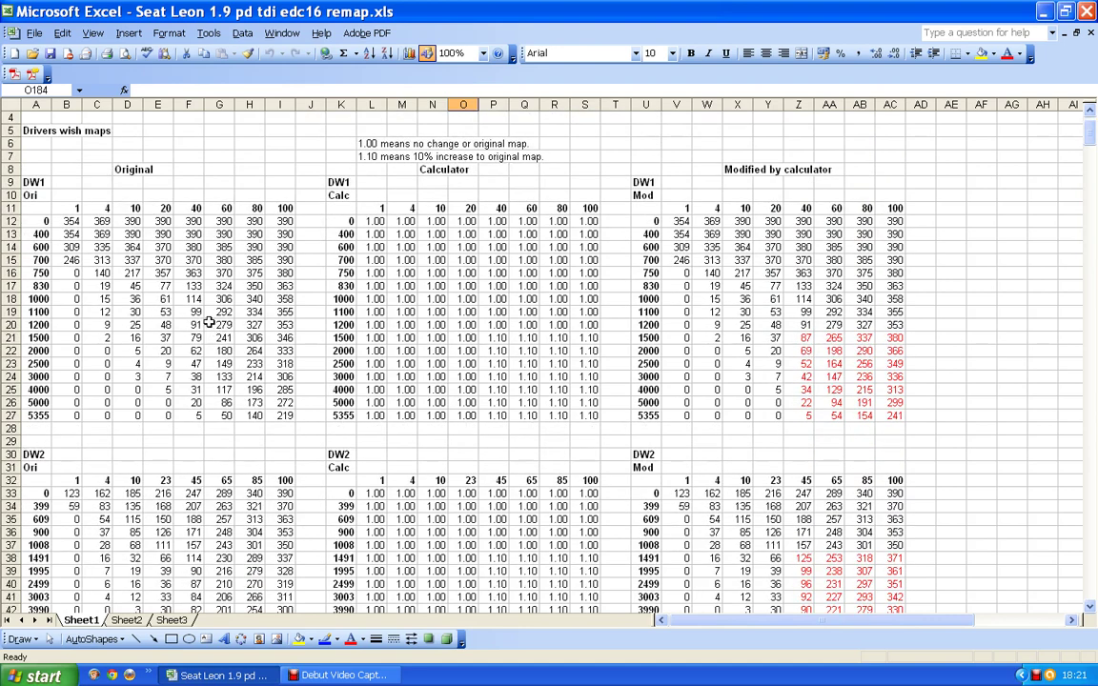
Review the original drivers wish tables one by one, from DW1 down to DW9, and return to the sheet title.
scroll(209, 324, down, 1)
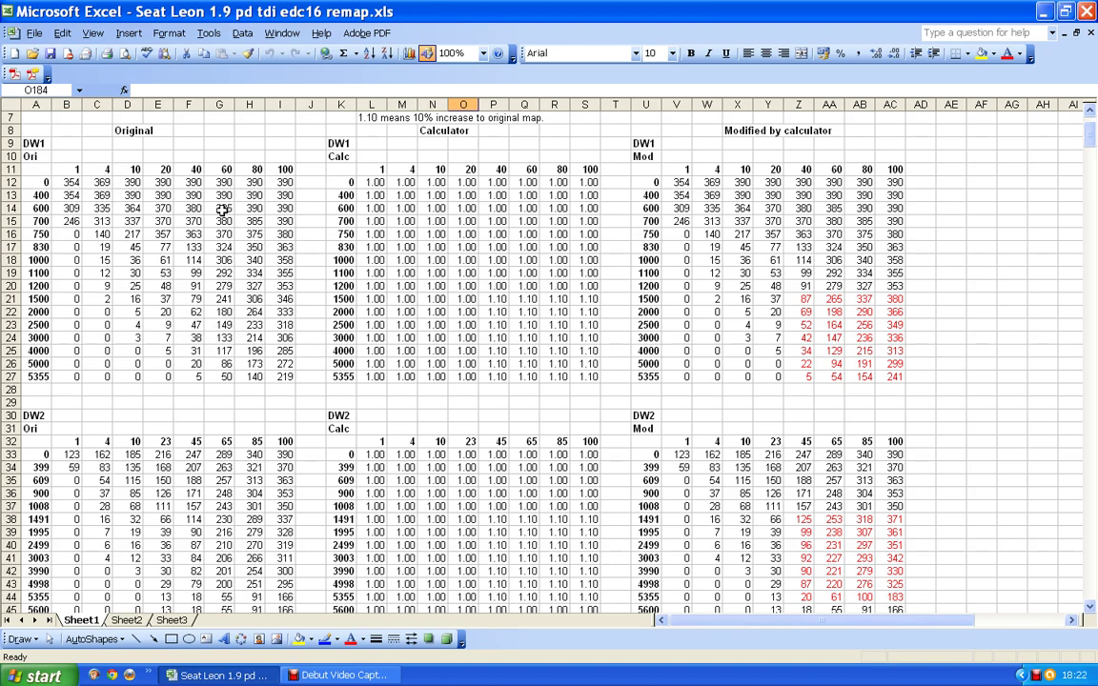
scroll(228, 208, down, 5)
scroll(222, 208, down, 1)
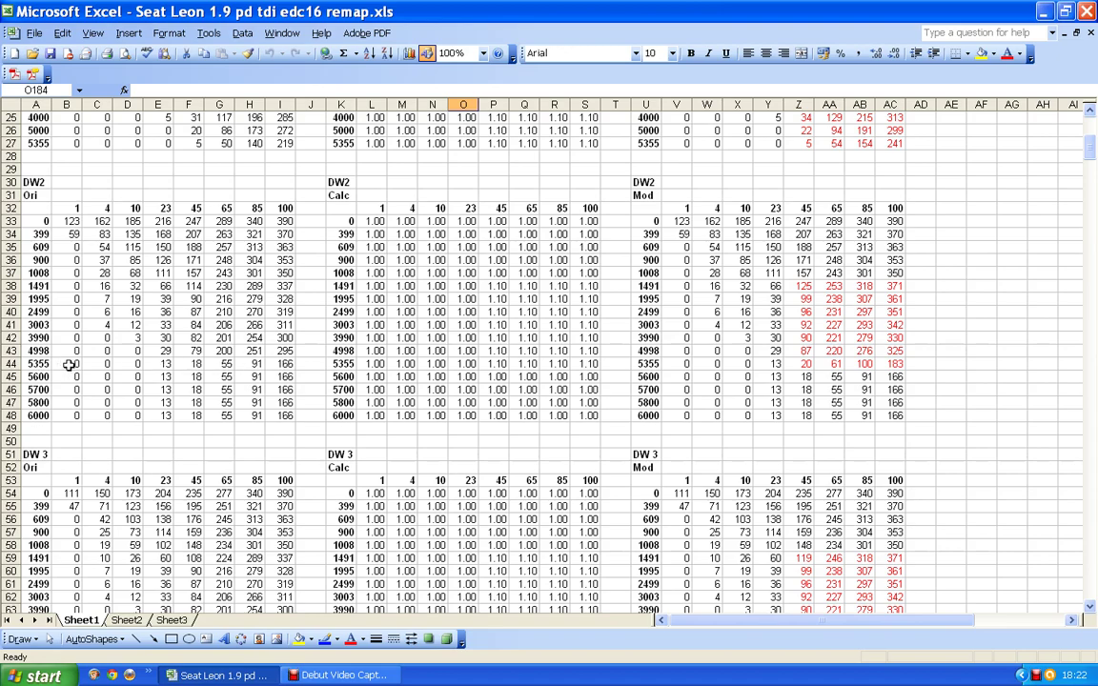
scroll(95, 372, down, 18)
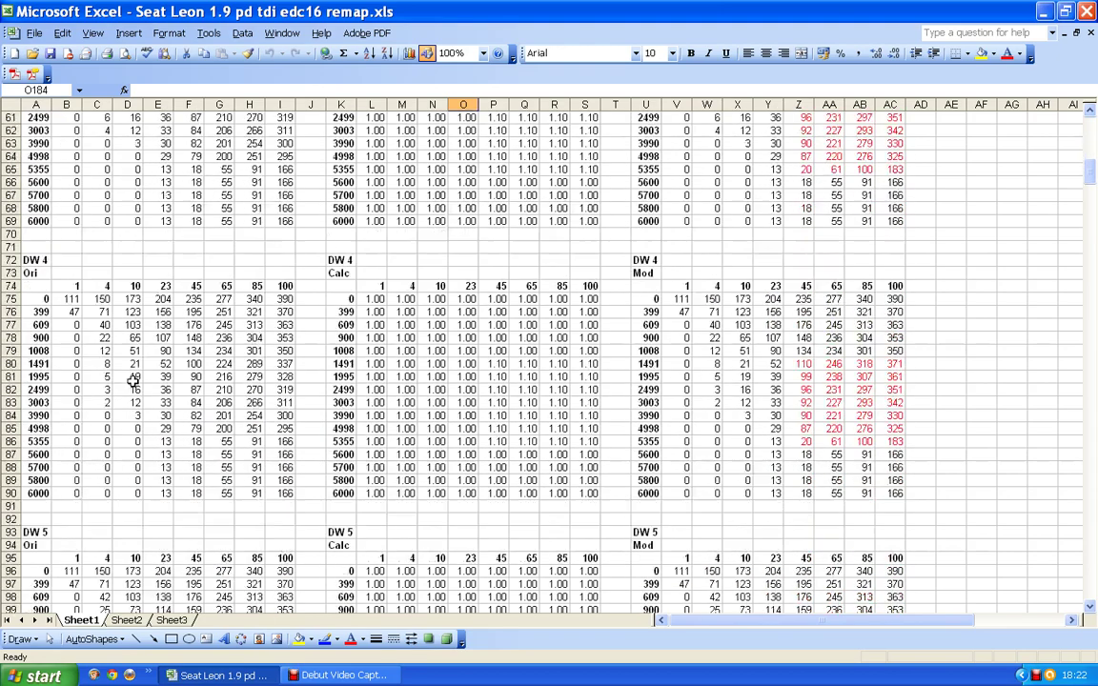
scroll(135, 369, down, 19)
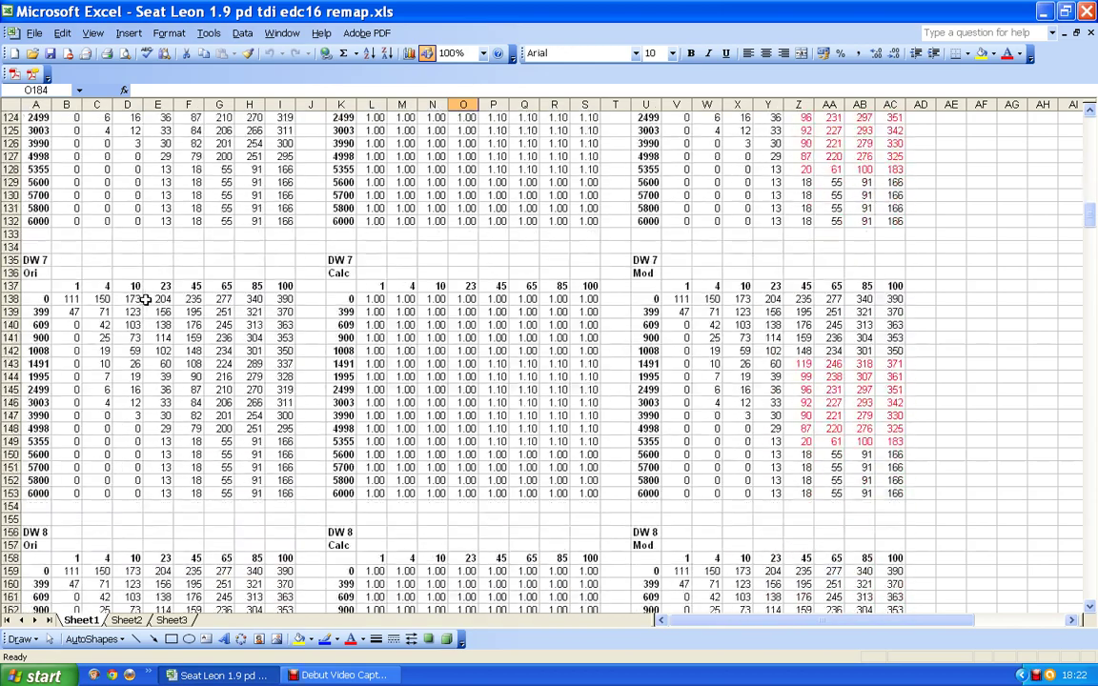
scroll(143, 298, down, 11)
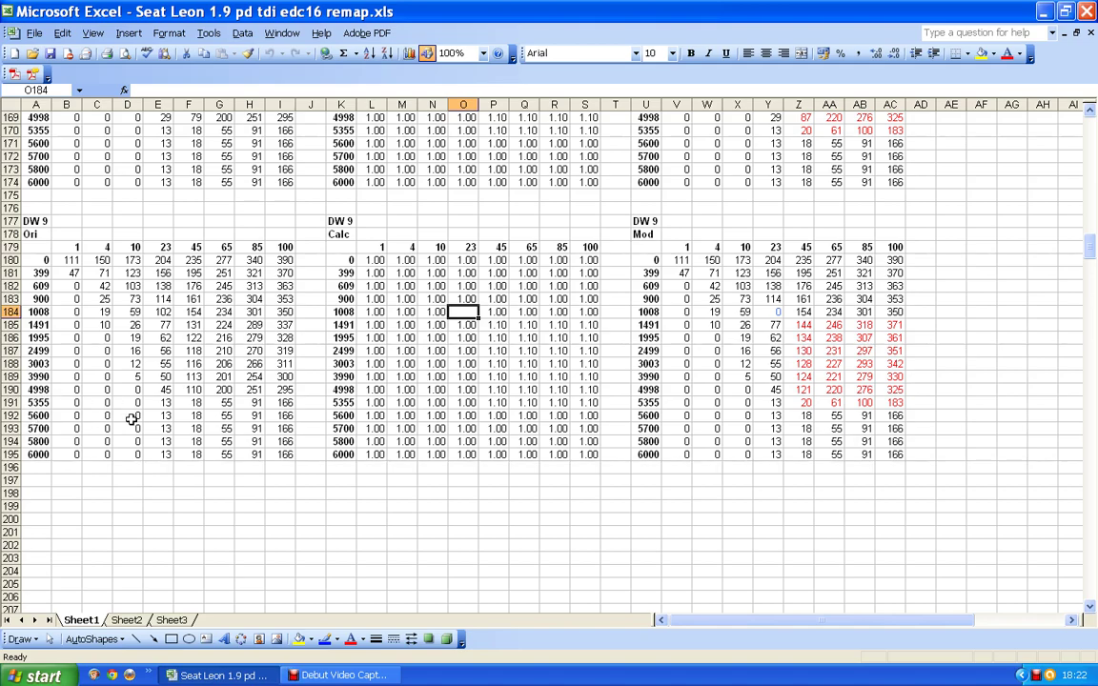
scroll(129, 418, up, 20)
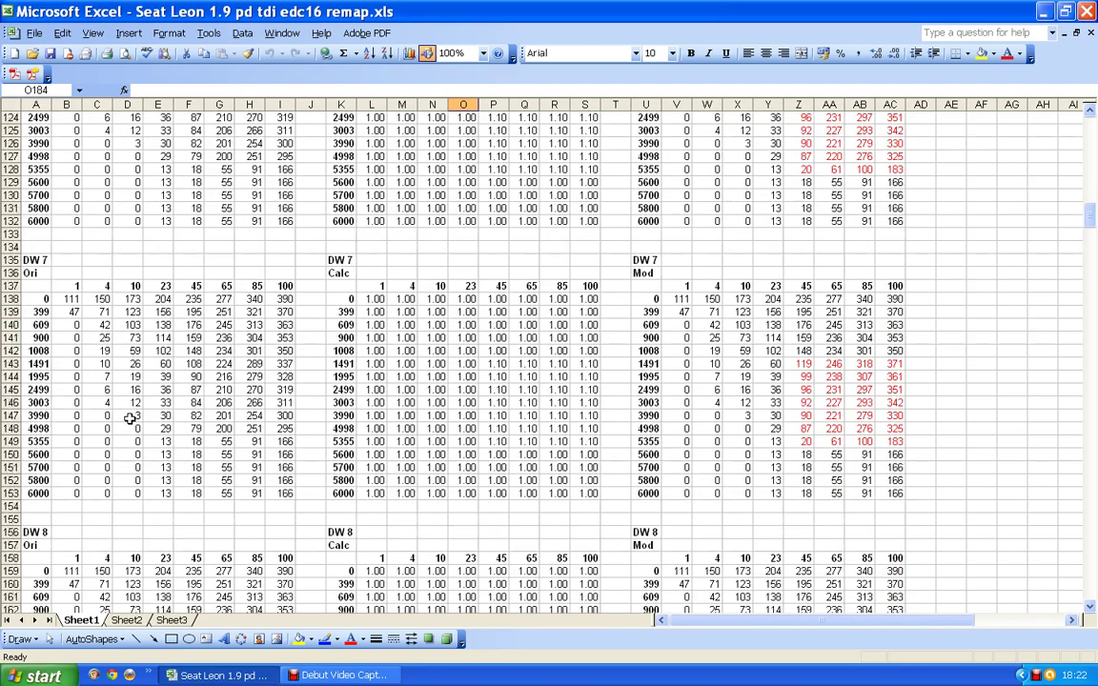
scroll(130, 419, up, 20)
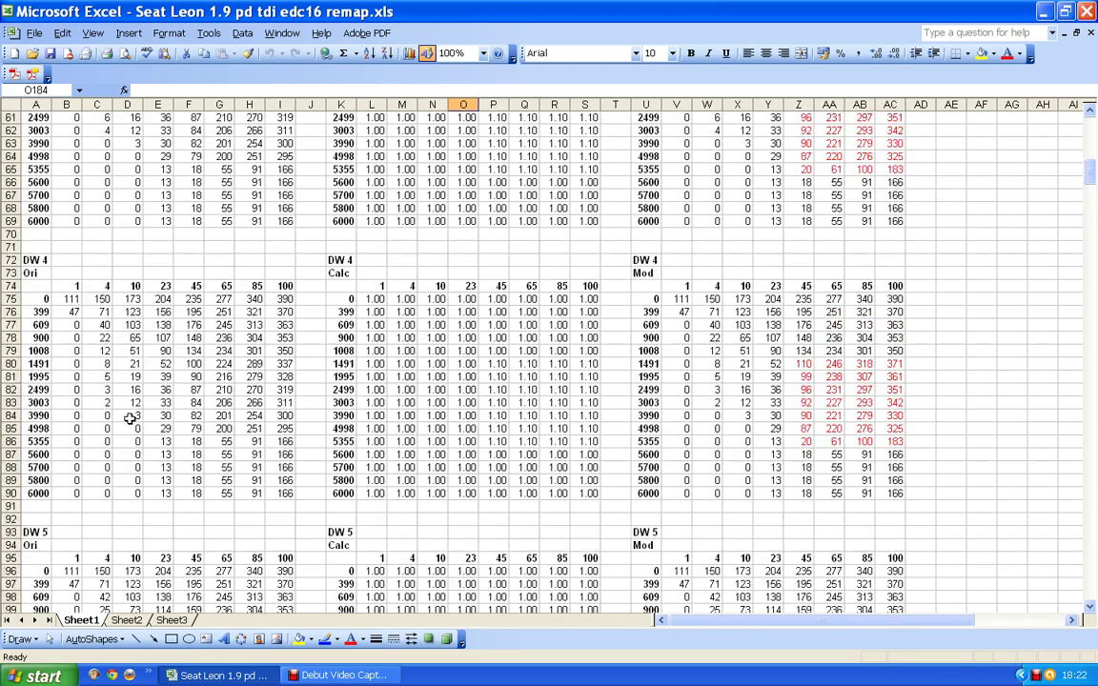
scroll(129, 419, up, 5)
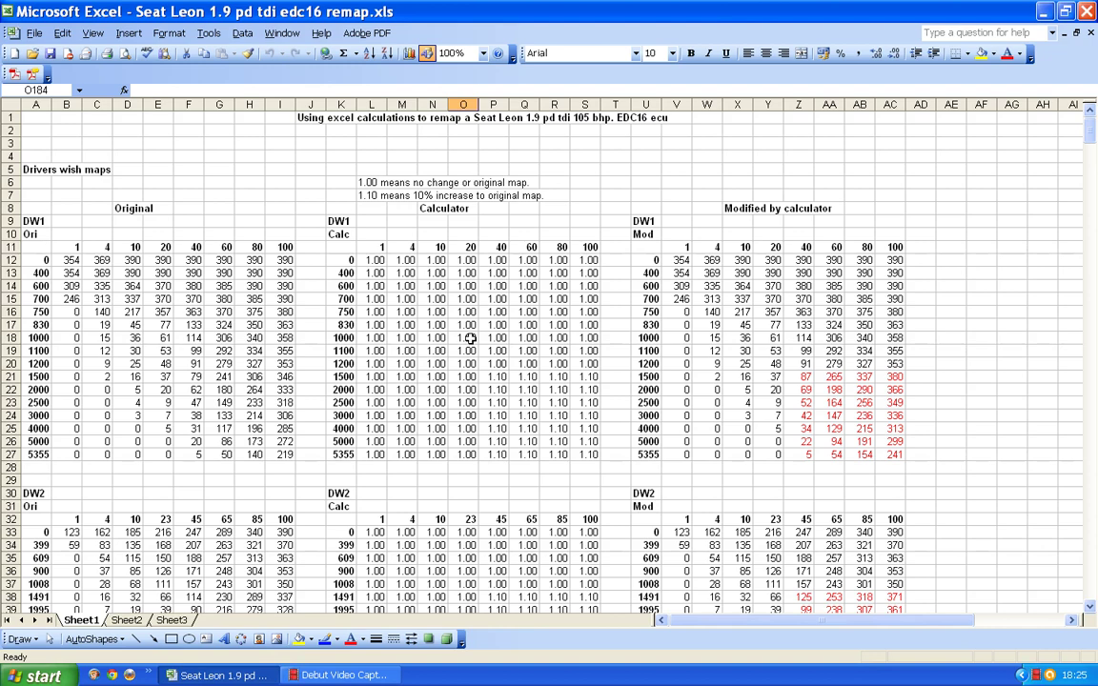
Compare the red values in the modified maps from DW1 to DW7 with the matching calculator multipliers.
scroll(470, 338, down, 1)
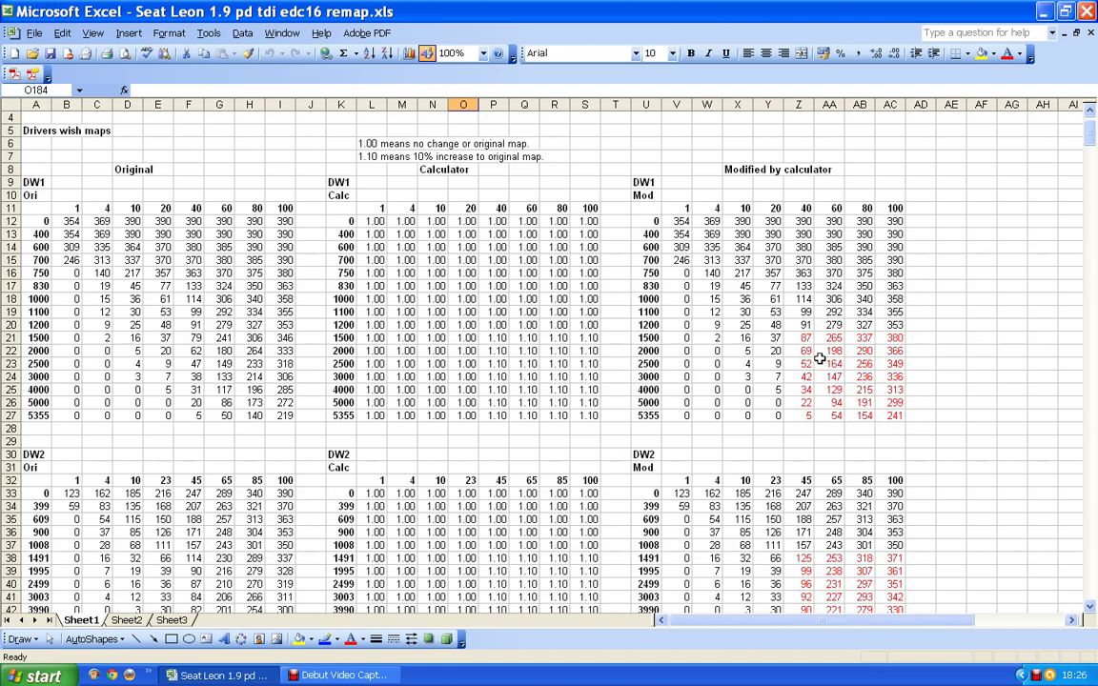
scroll(724, 291, down, 4)
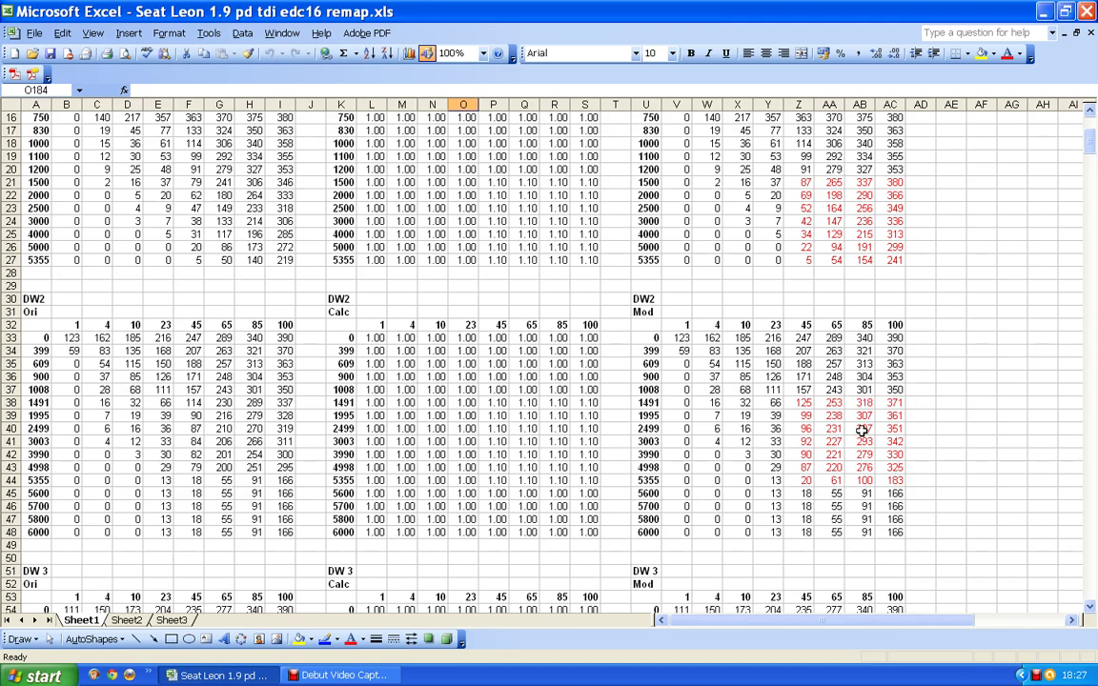
scroll(817, 430, down, 6)
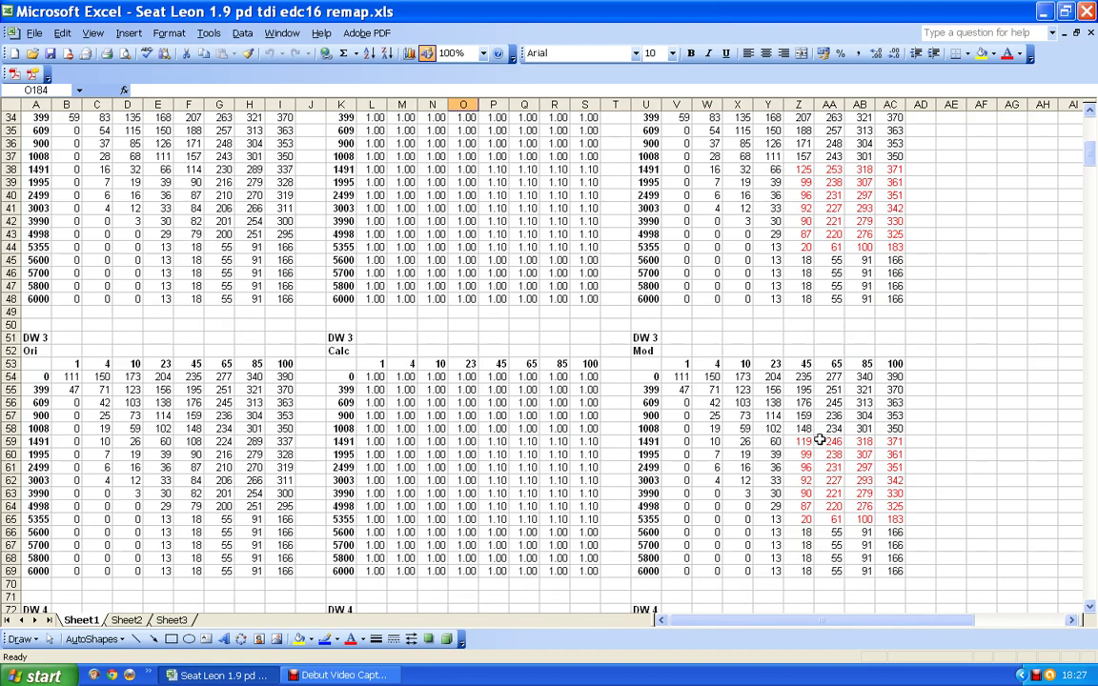
scroll(819, 439, down, 15)
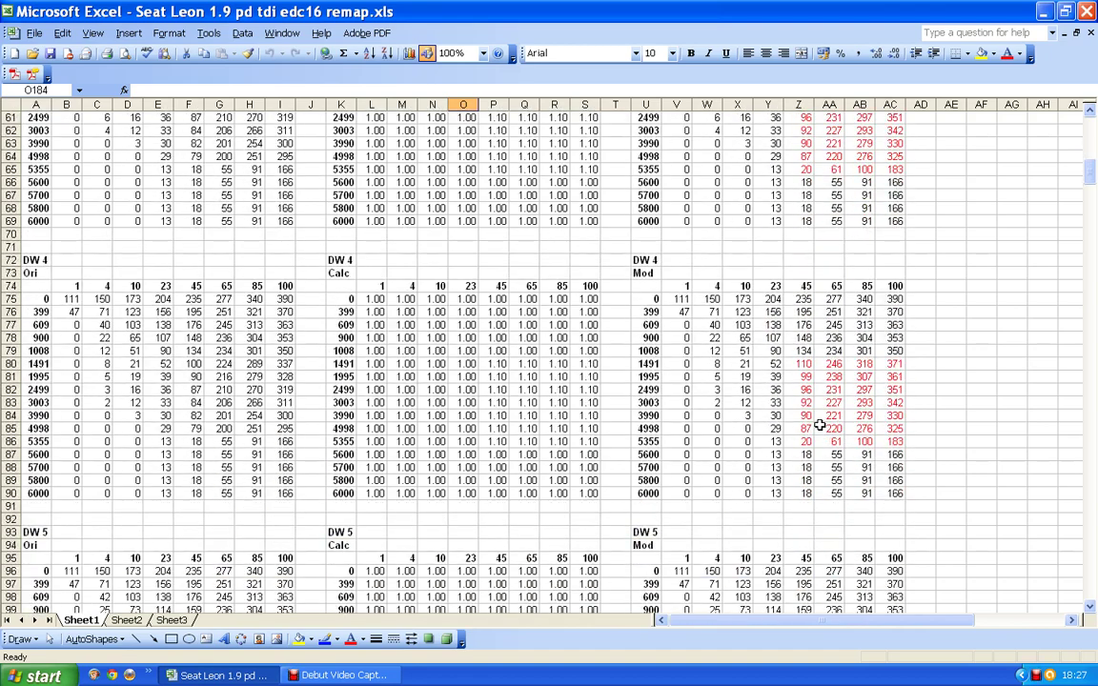
scroll(820, 426, down, 10)
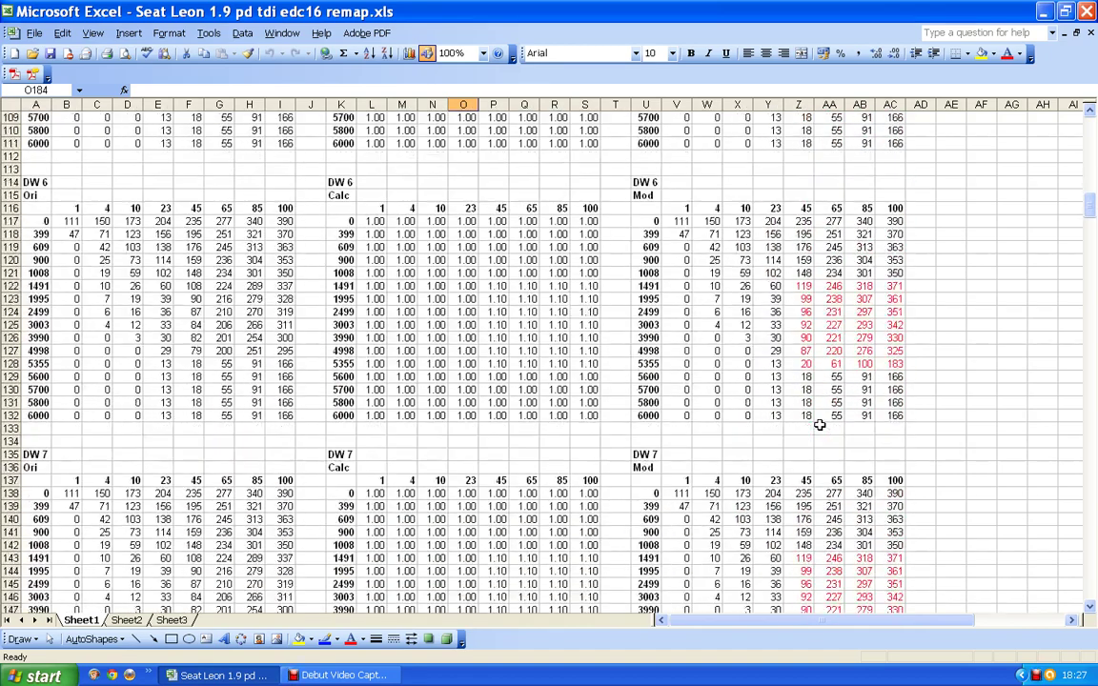
scroll(820, 425, up, 20)
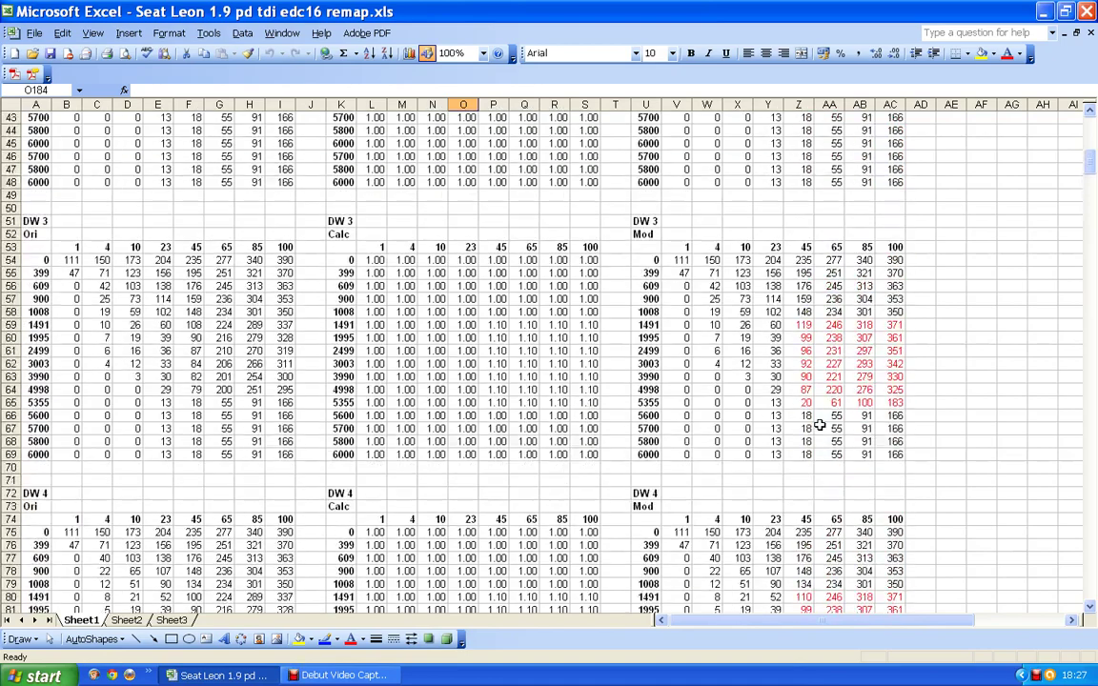
scroll(820, 425, up, 10)
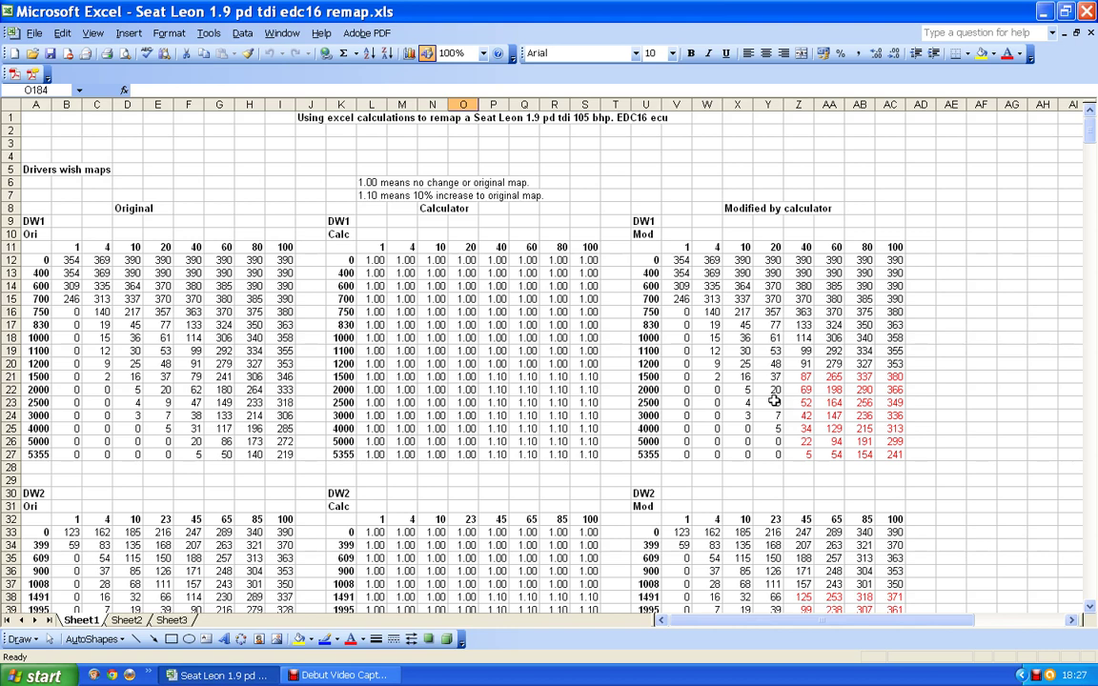
Set the DW1 calculator multiplier in cell L12 (row 0, column 1) to 2.
scroll(724, 351, down, 1)
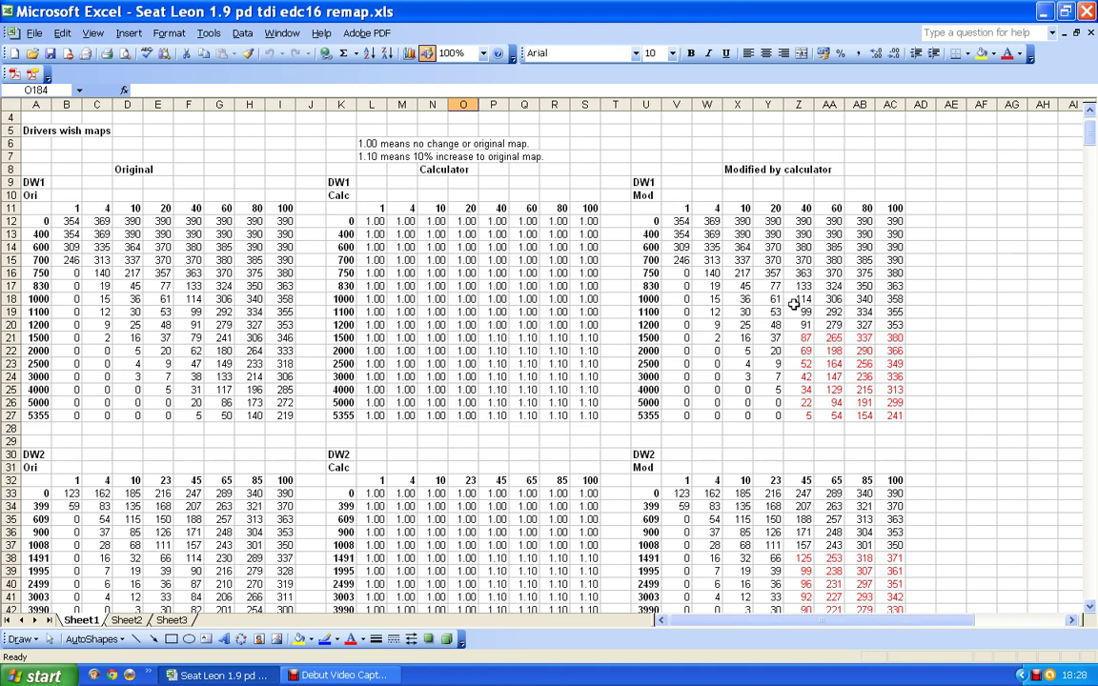
click(371, 221)
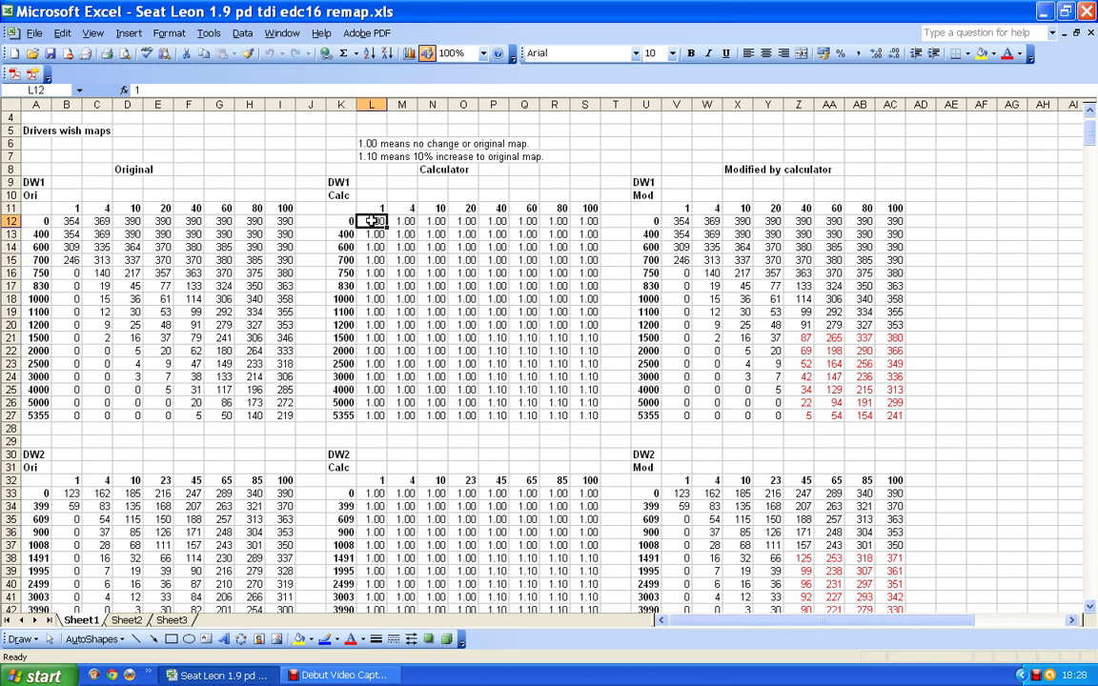
text(2)
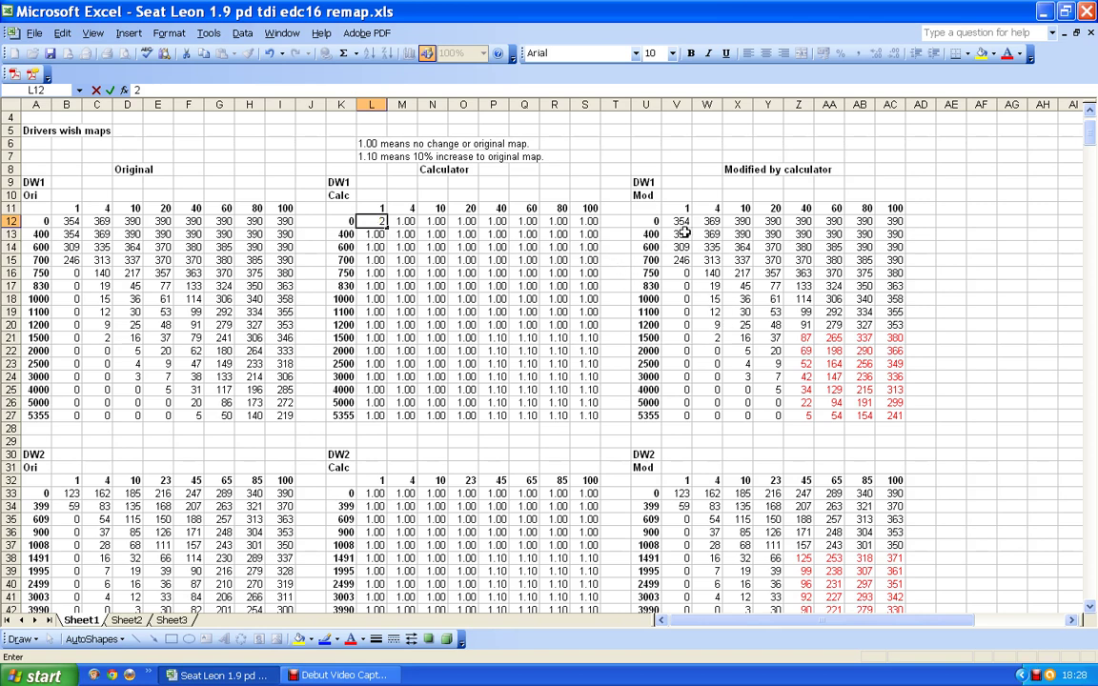
key(Return)
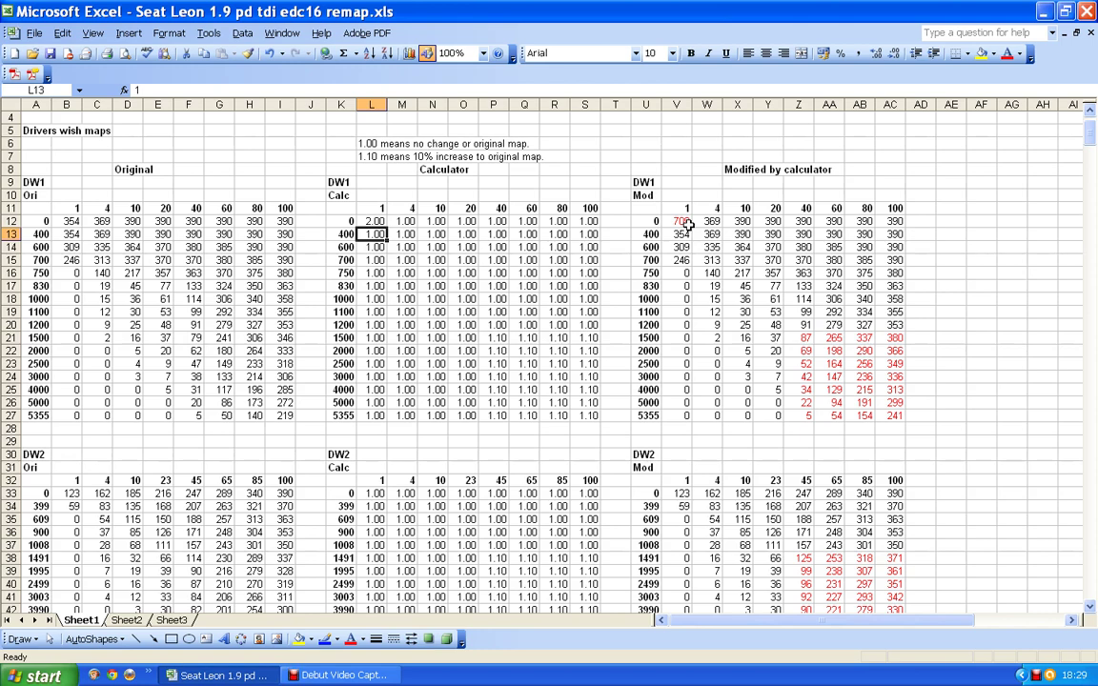
Reset the DW1 calculator multiplier in cell L12 to 1.00.
click(369, 222)
text(1)
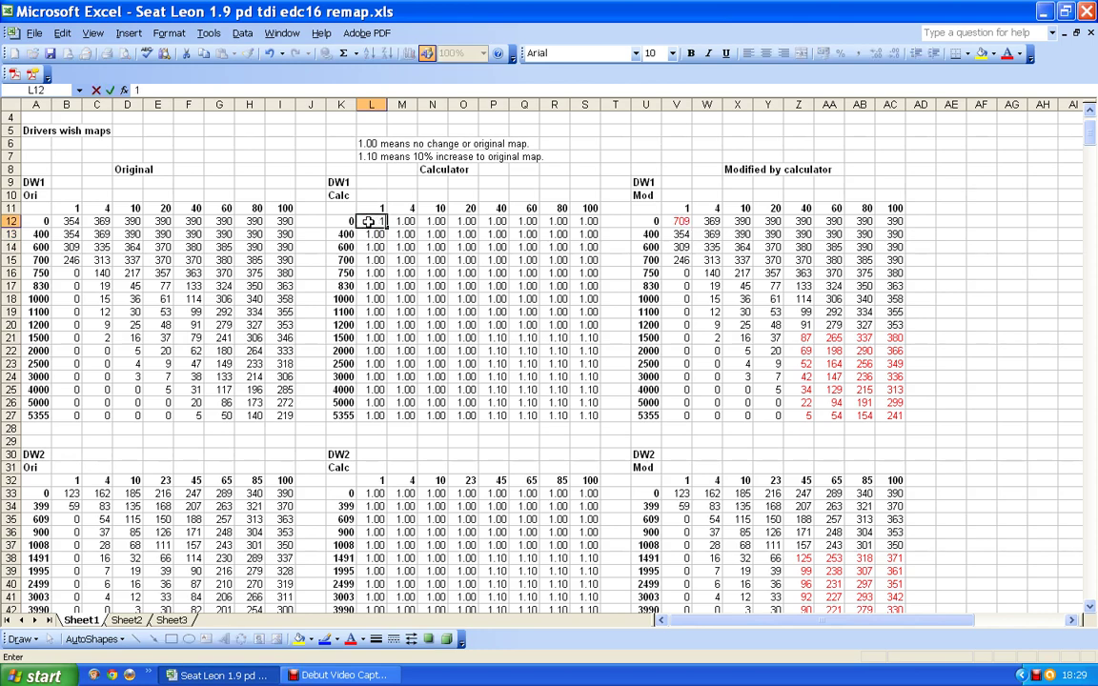
text(.00)
click(404, 260)
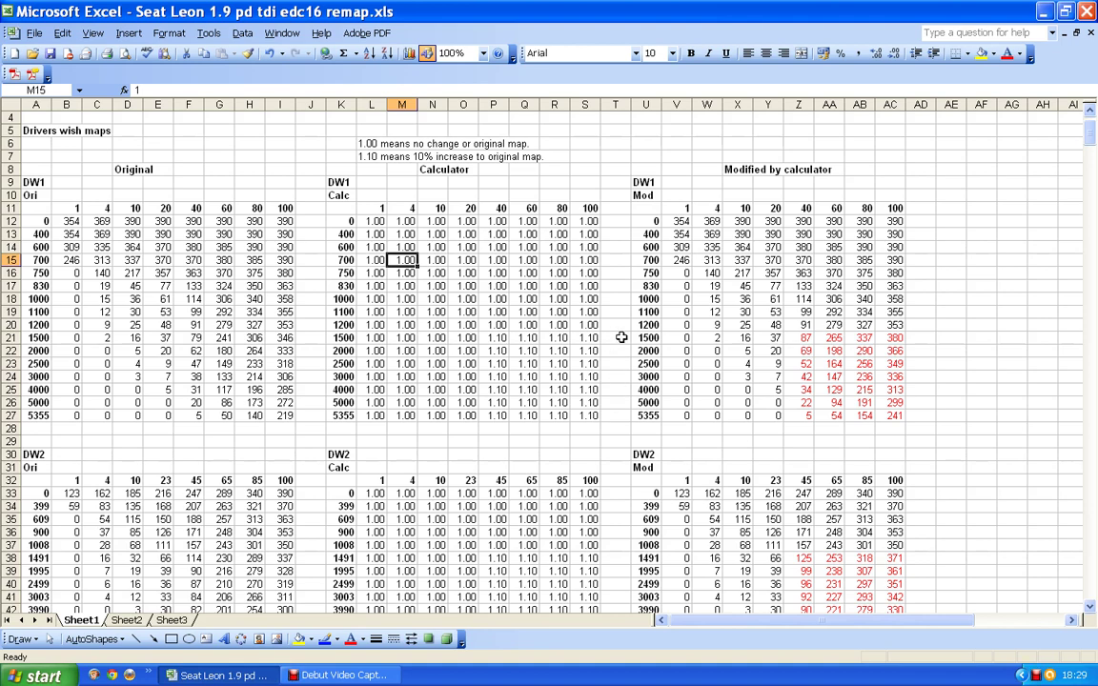
Set the DW1 calculator multiplier in cell P20 (row 1200, column 40) to 1.15.
click(497, 326)
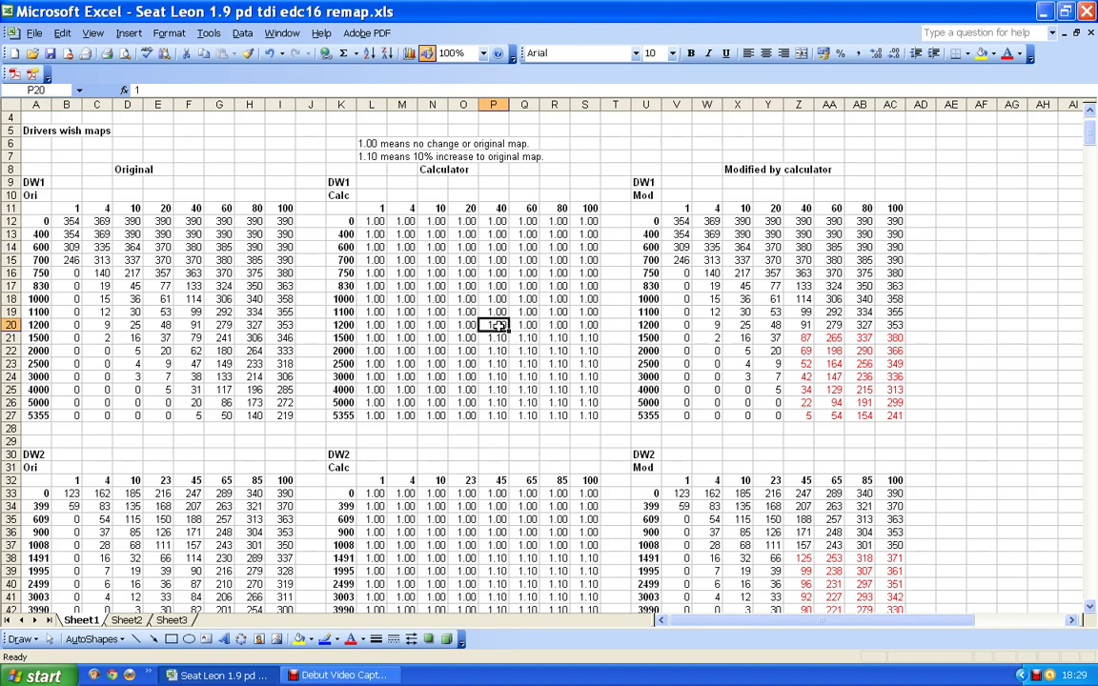
text(1.15)
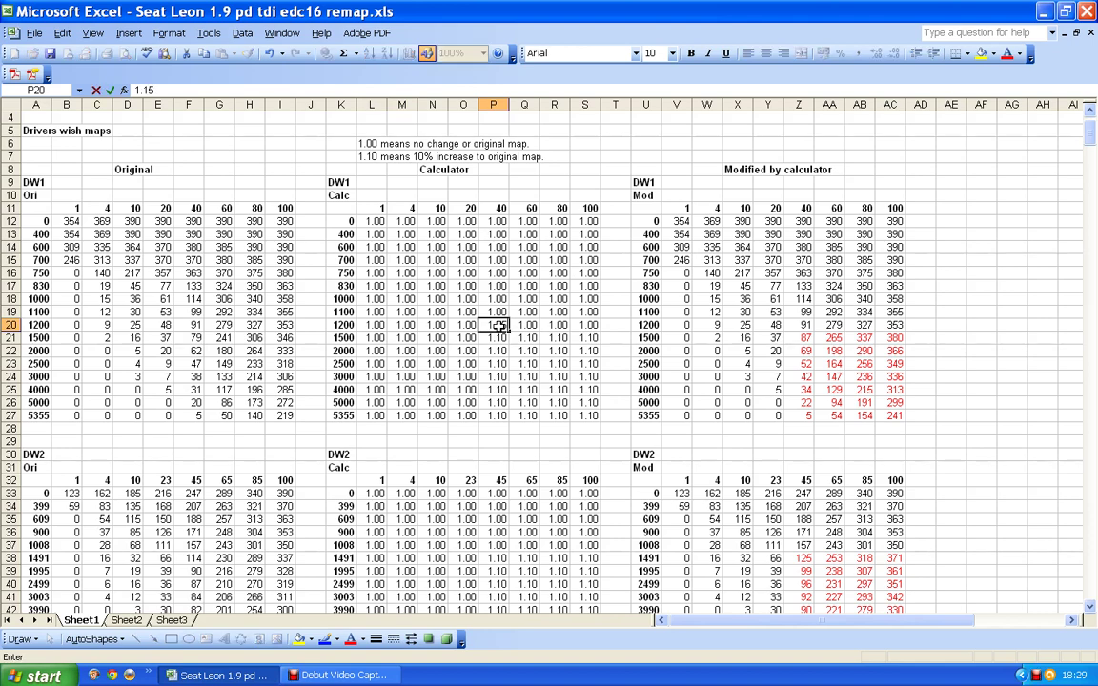
key(Return)
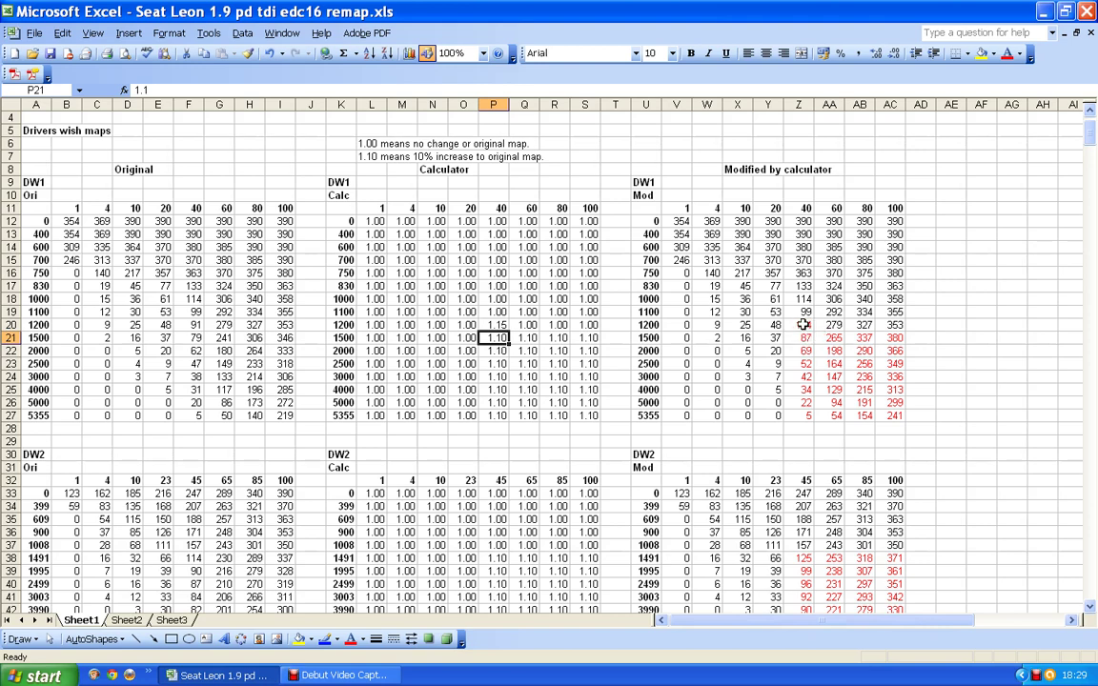
Raise the DW1 calculator multiplier in cell P20 (row 1200, column 40) to 1.2.
click(494, 326)
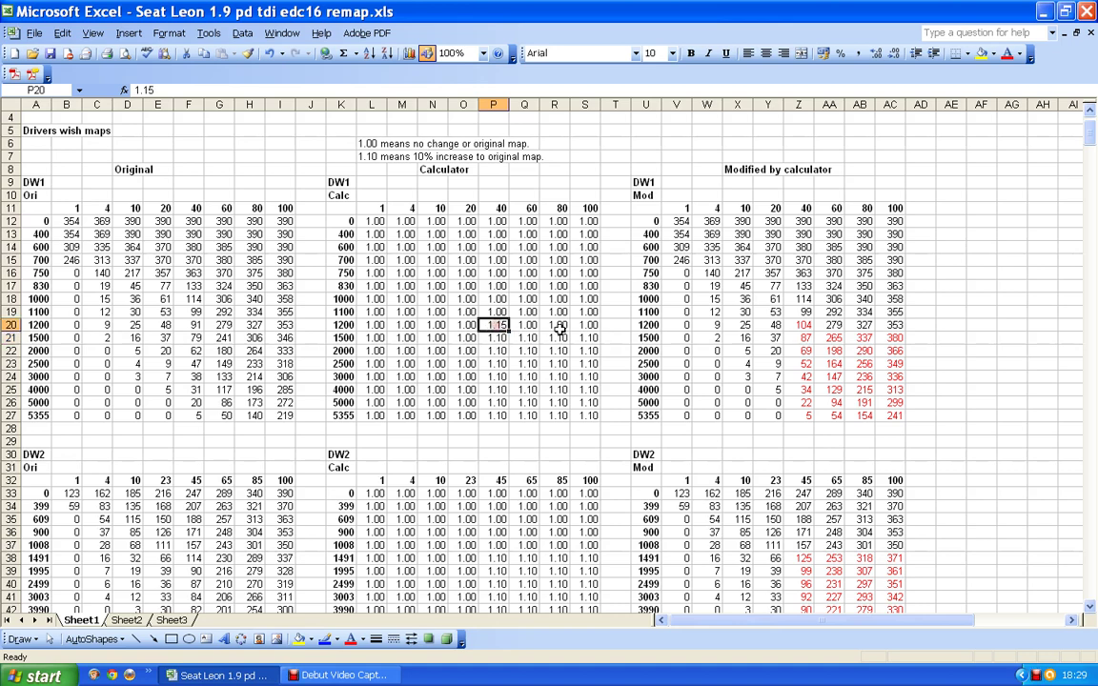
text(1)
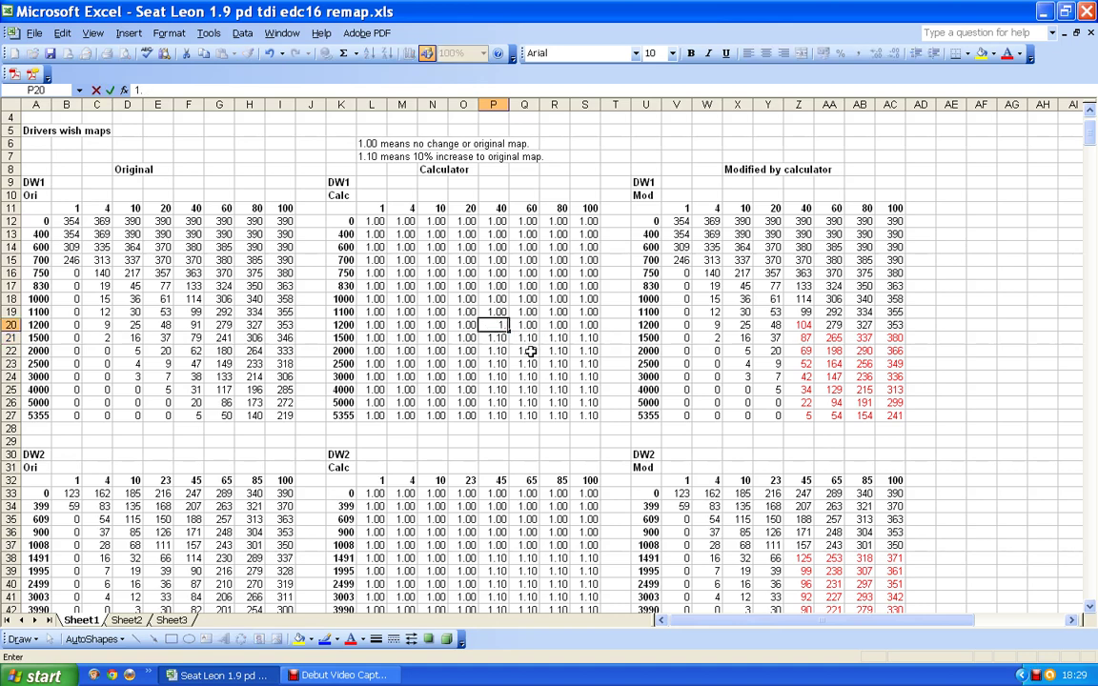
text(.2)
key(Return)
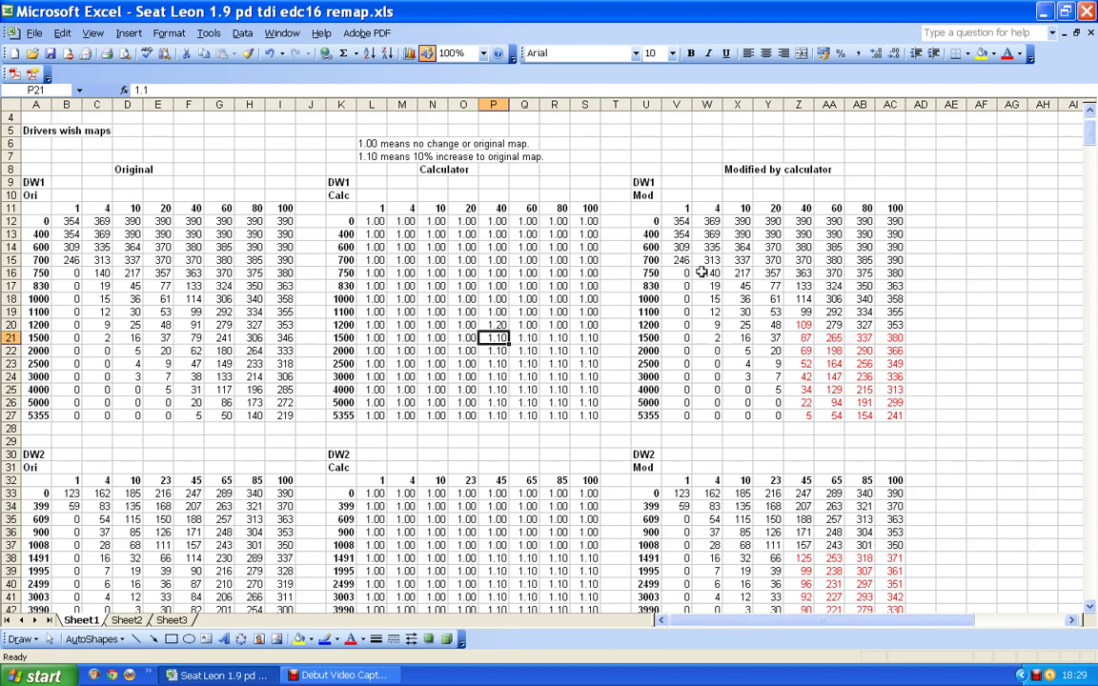
Reset the DW1 calculator multiplier in cell P20 (row 1200, column 40) to 1.00.
click(497, 325)
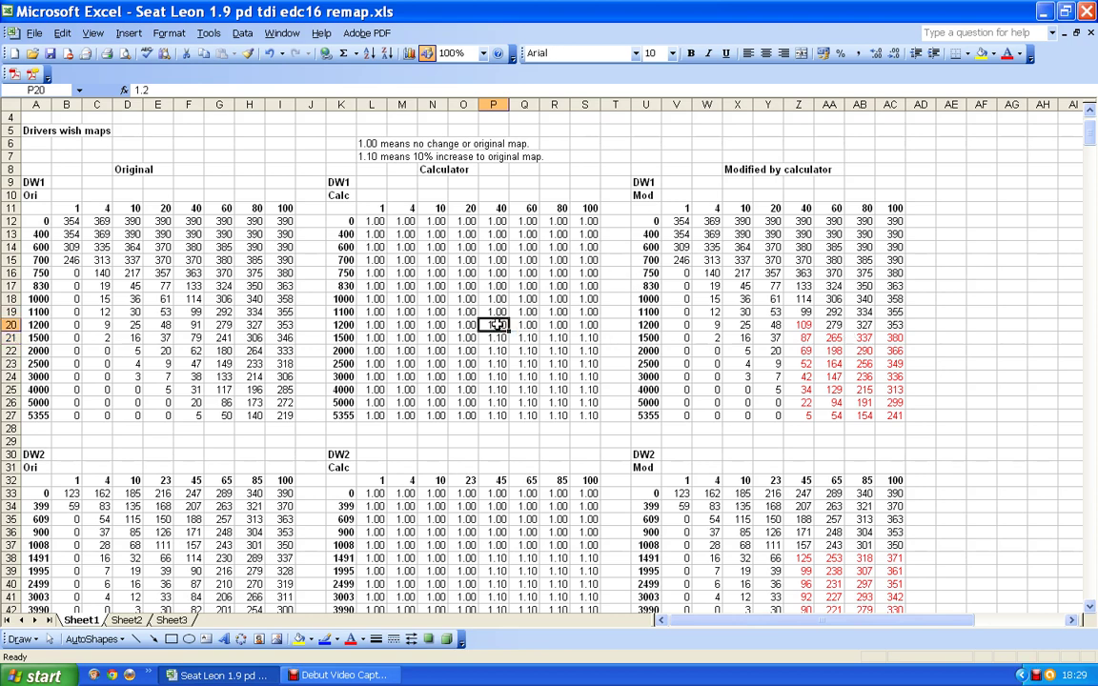
text(1.)
key(Return)
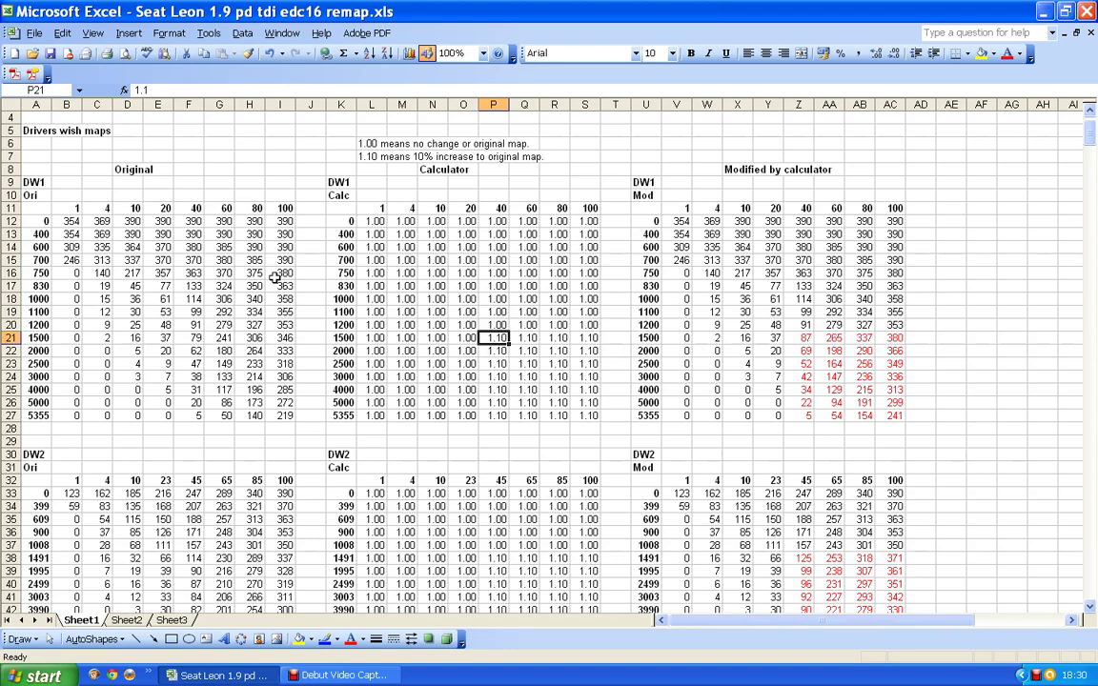
Review the original, calculator and modified tables of the remaining drivers wish maps, DW2 through DW 9.
scroll(439, 305, down, 4)
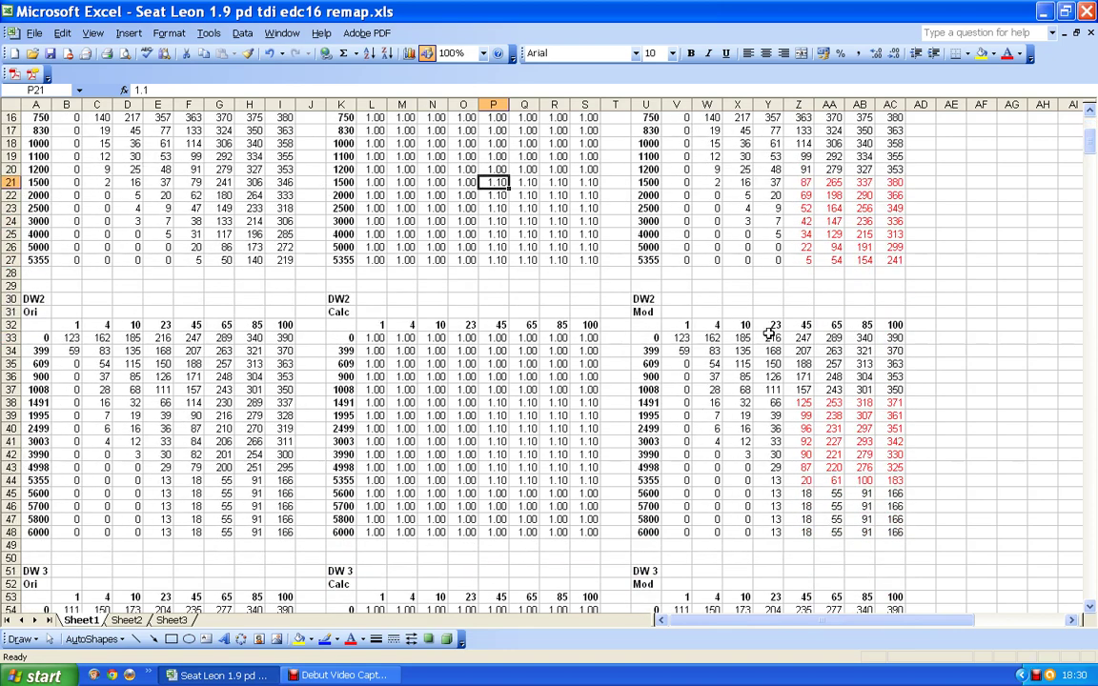
scroll(565, 339, down, 4)
scroll(566, 338, down, 16)
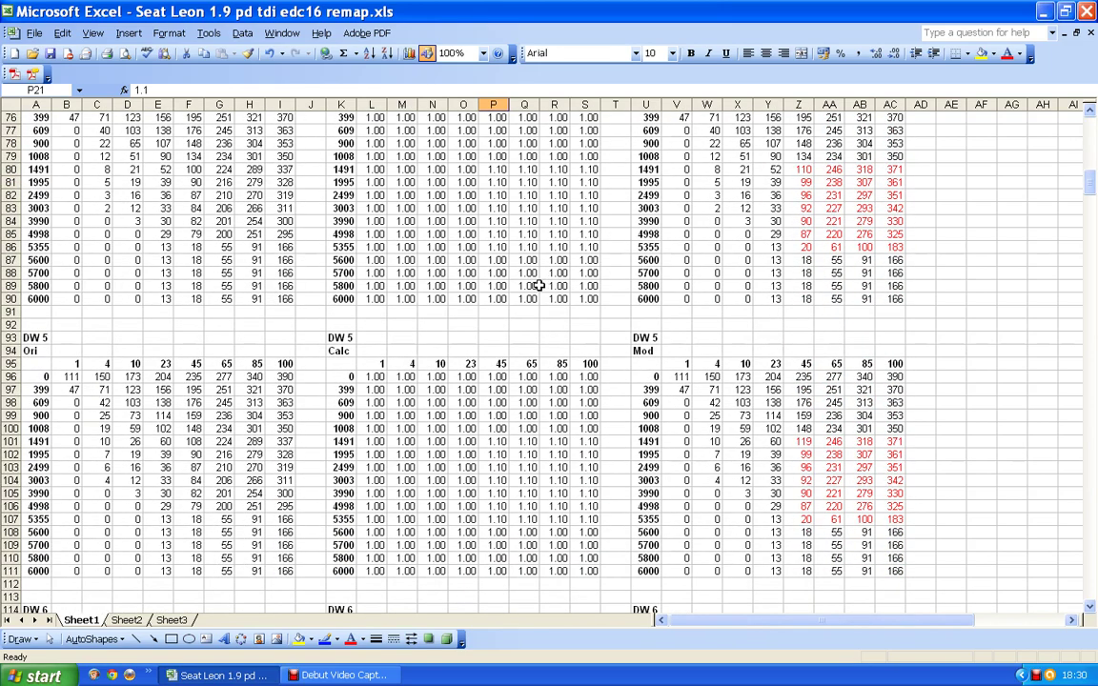
scroll(539, 286, down, 19)
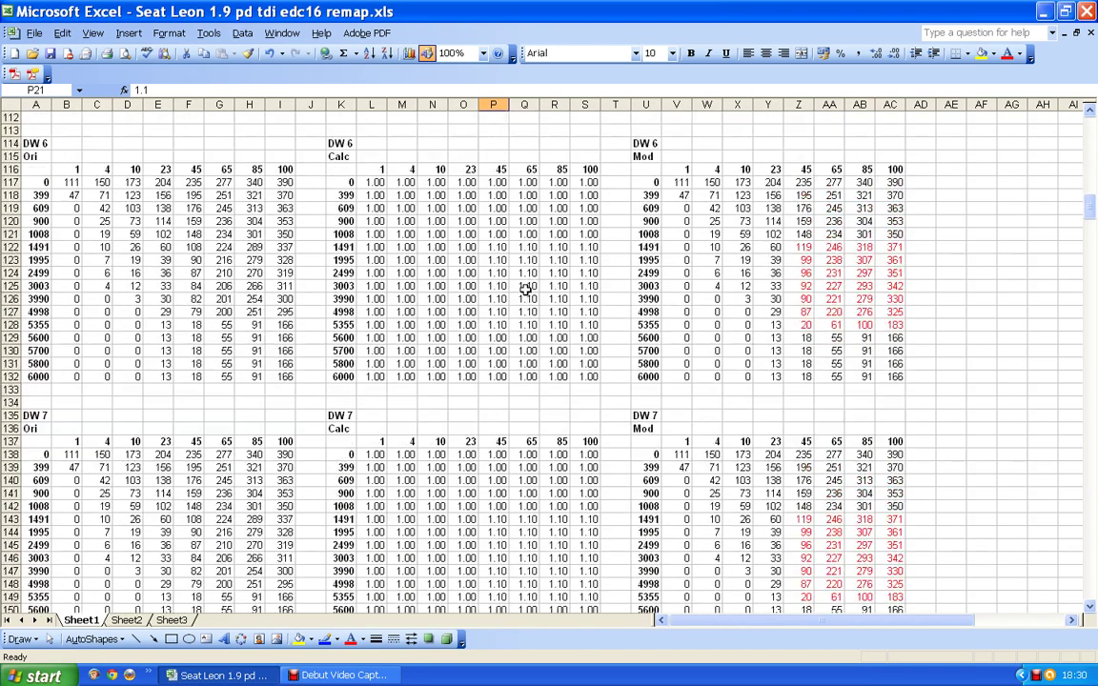
scroll(523, 294, down, 13)
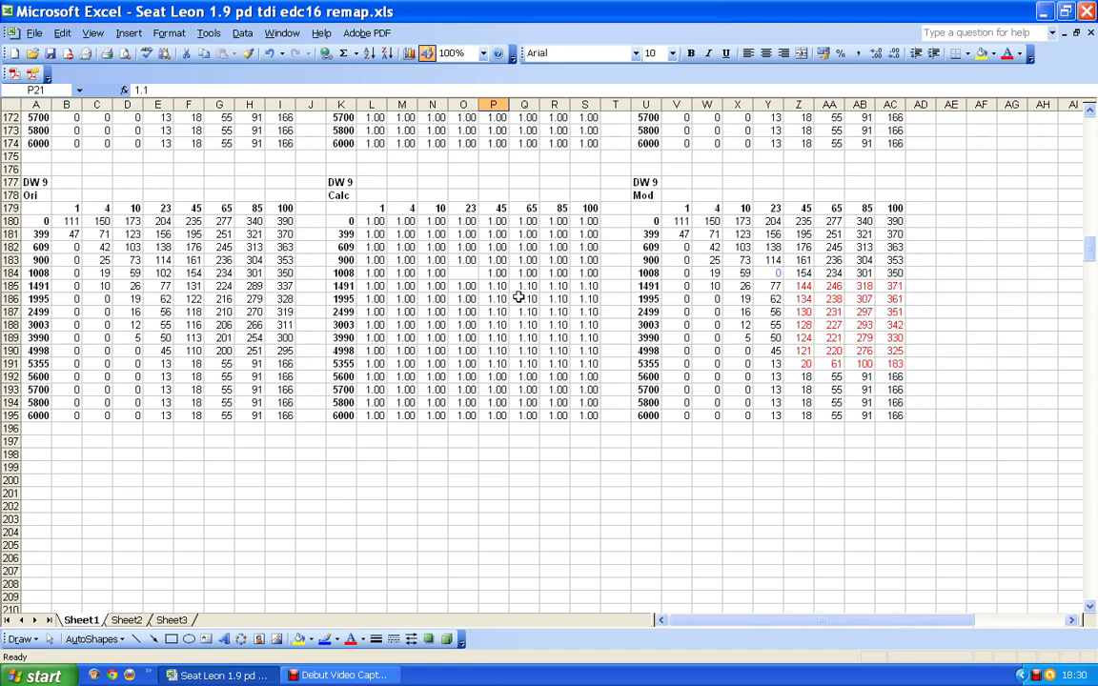
scroll(518, 298, up, 5)
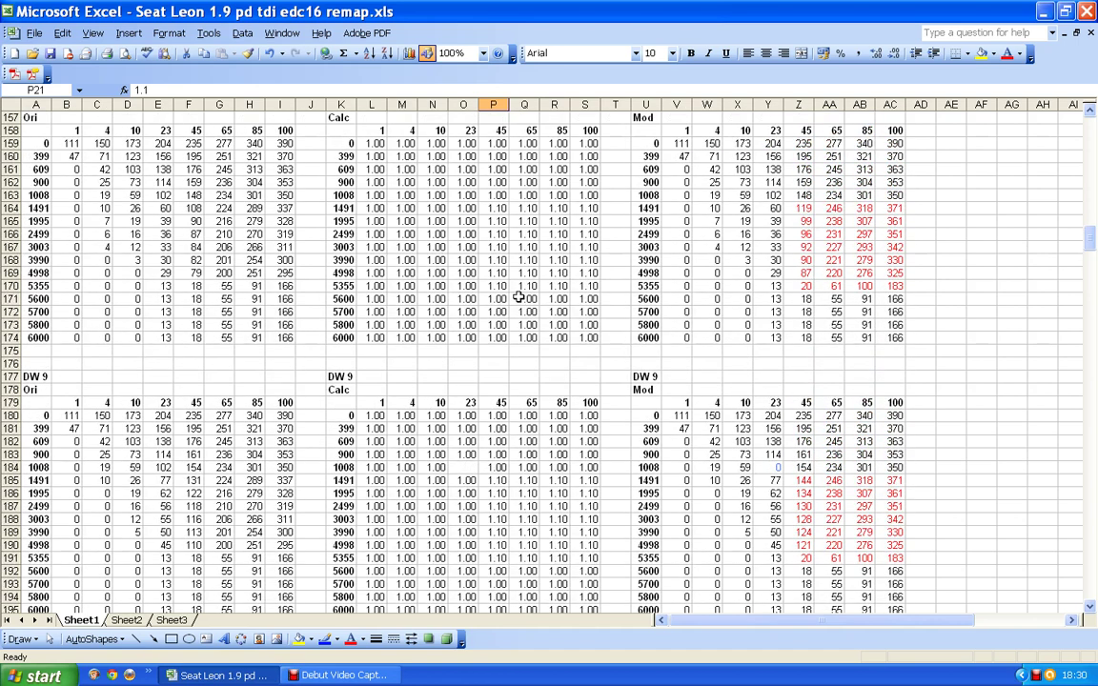
scroll(517, 297, up, 8)
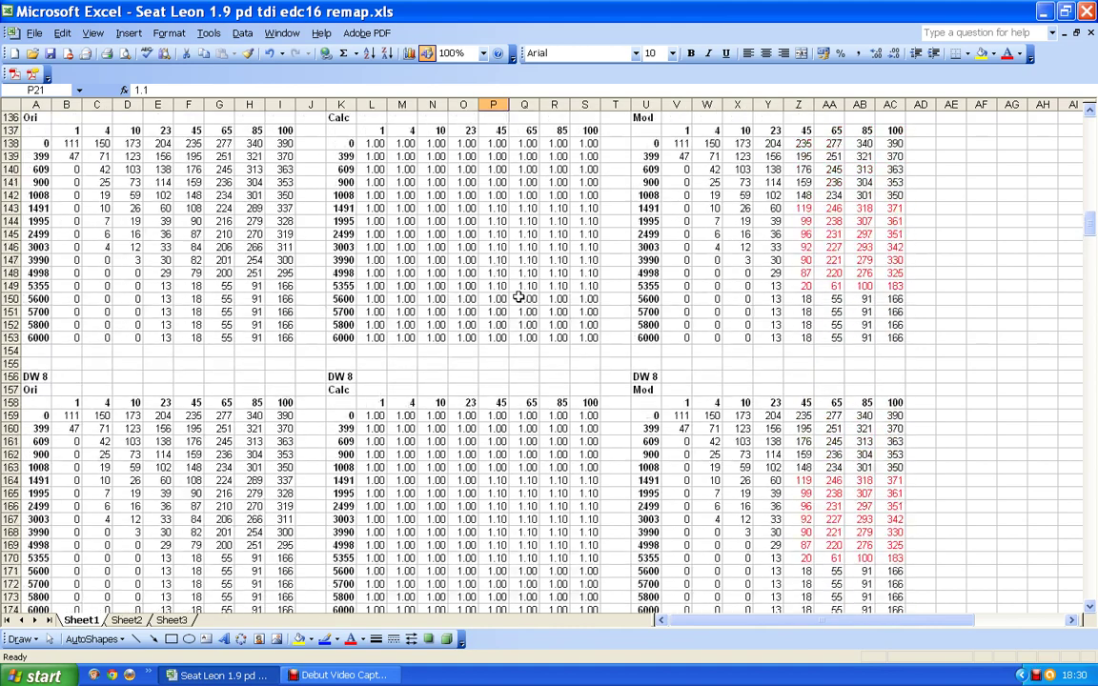
scroll(517, 297, up, 6)
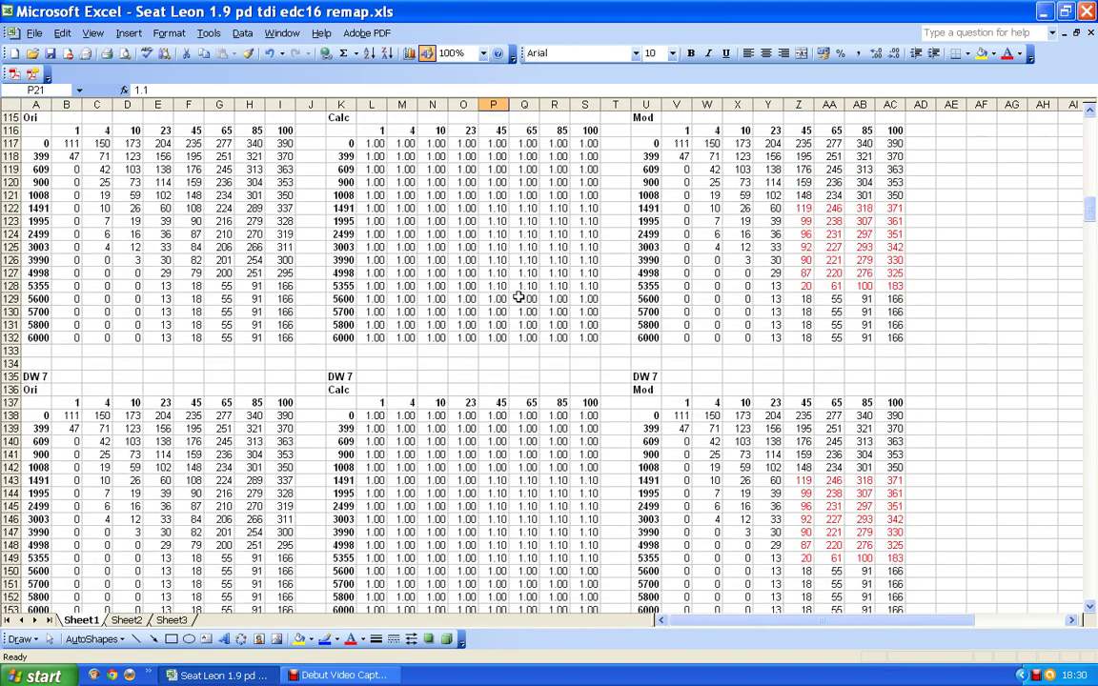